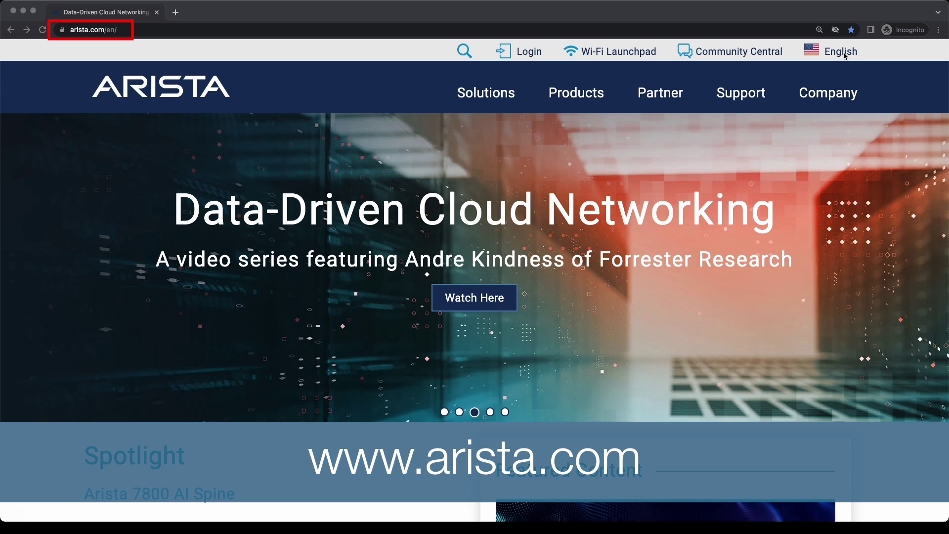
Check the site language list, then go from Login to the 'Need a User Account?' registration form.
left_click(838, 56)
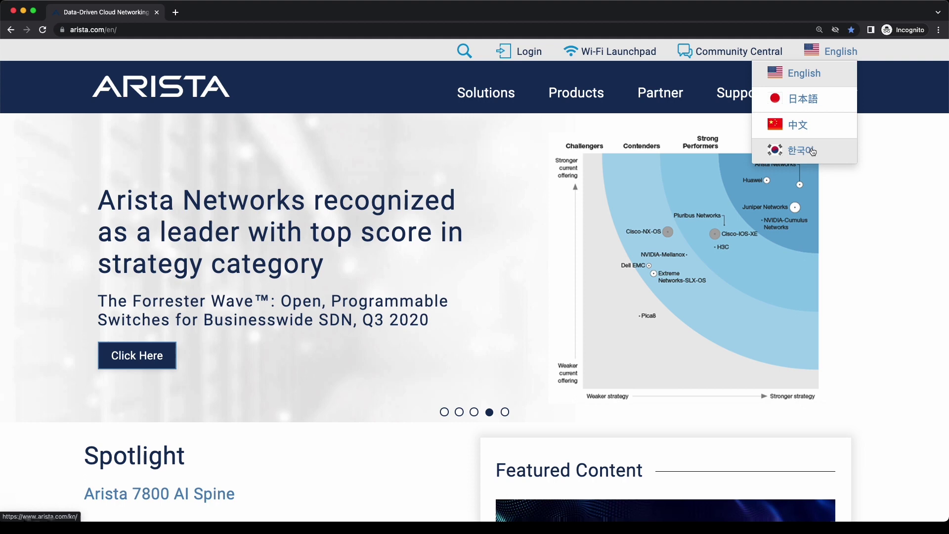
left_click(832, 54)
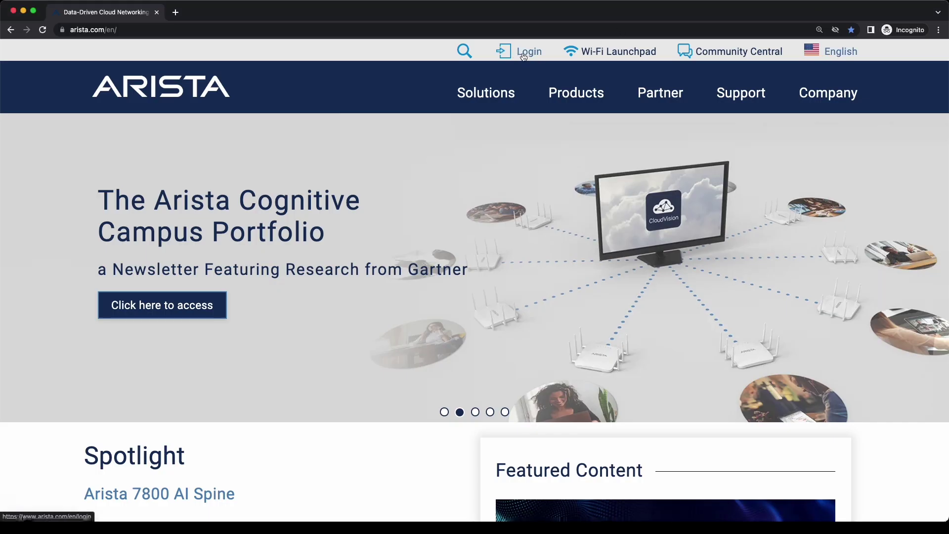
left_click(527, 51)
left_click(507, 242)
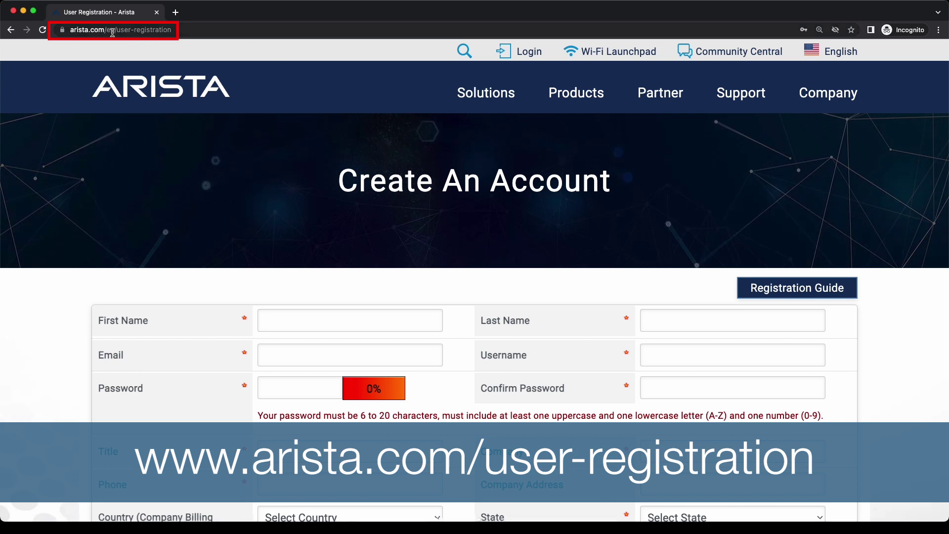
Highlight the registration URL and the required Email, Company and Country fields before continuing.
left_click_drag(179, 30, 60, 31)
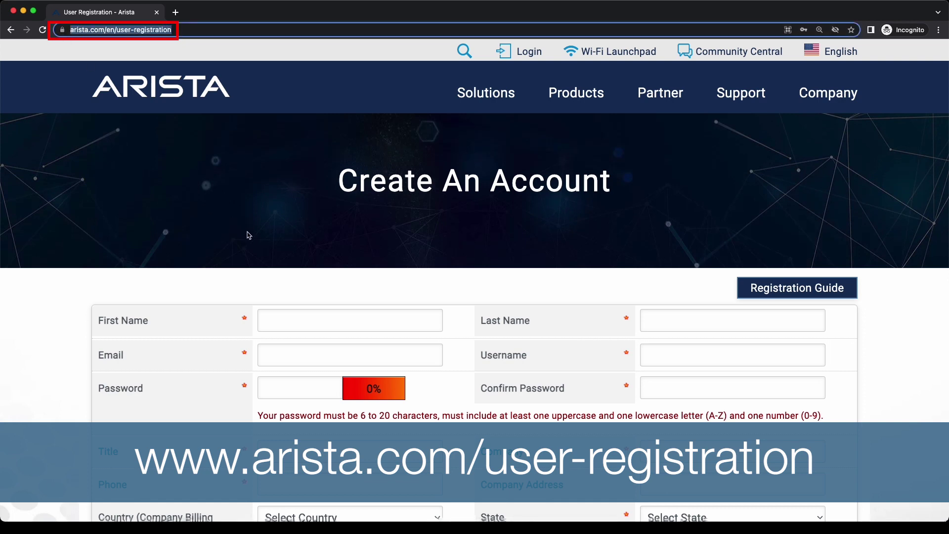
scroll(227, 232, "down", 1)
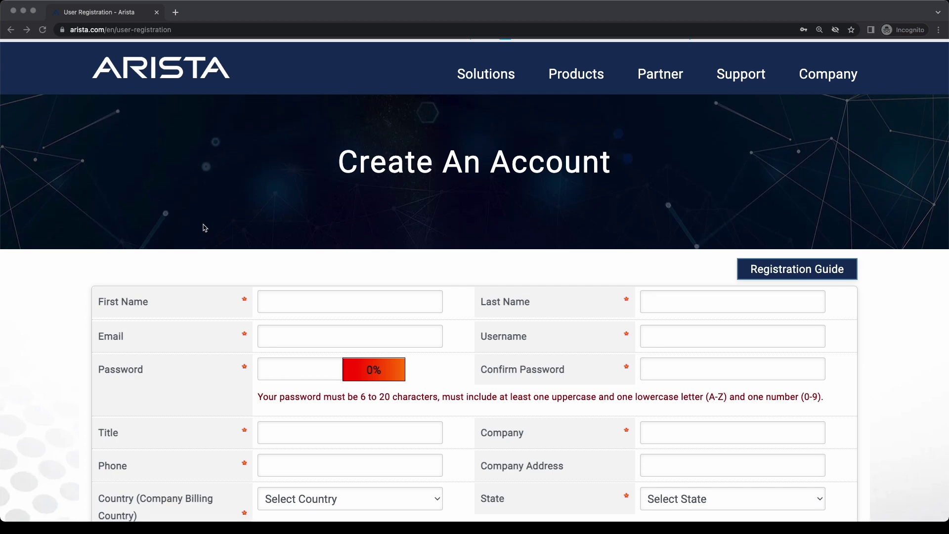
left_click(109, 340)
double_click(109, 340)
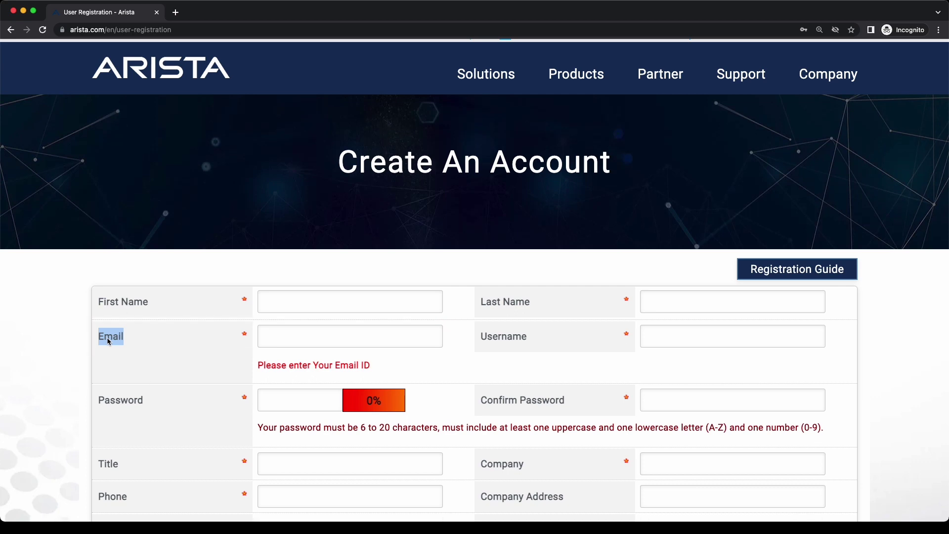
scroll(109, 340, "down", 3)
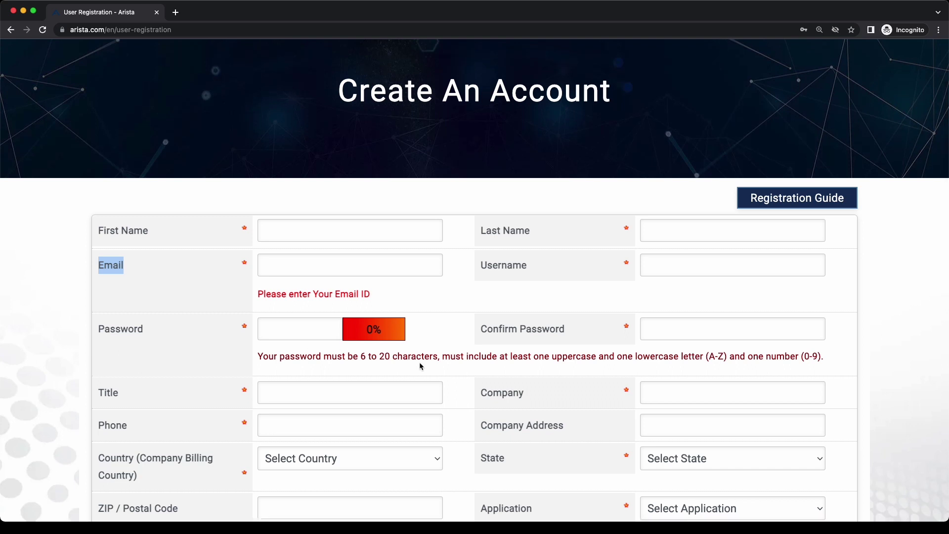
double_click(489, 394)
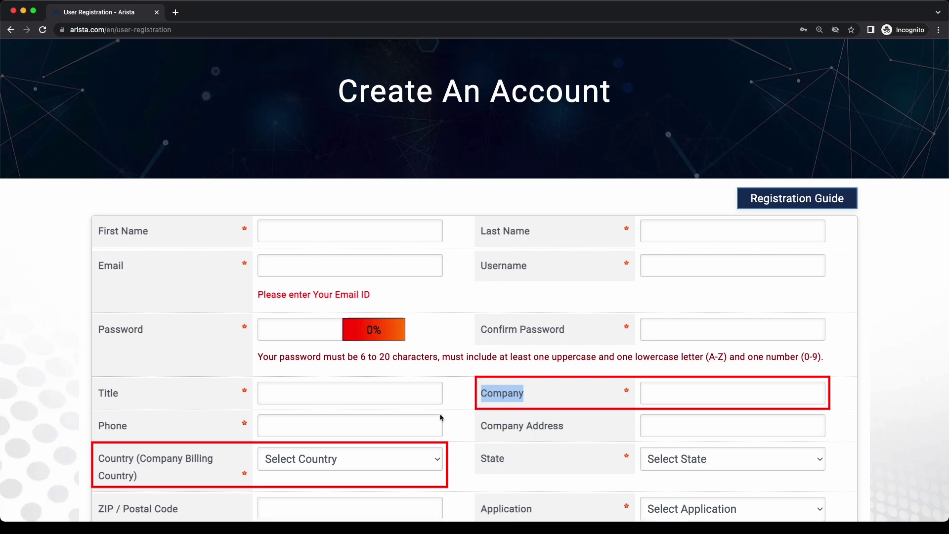
left_click(115, 463)
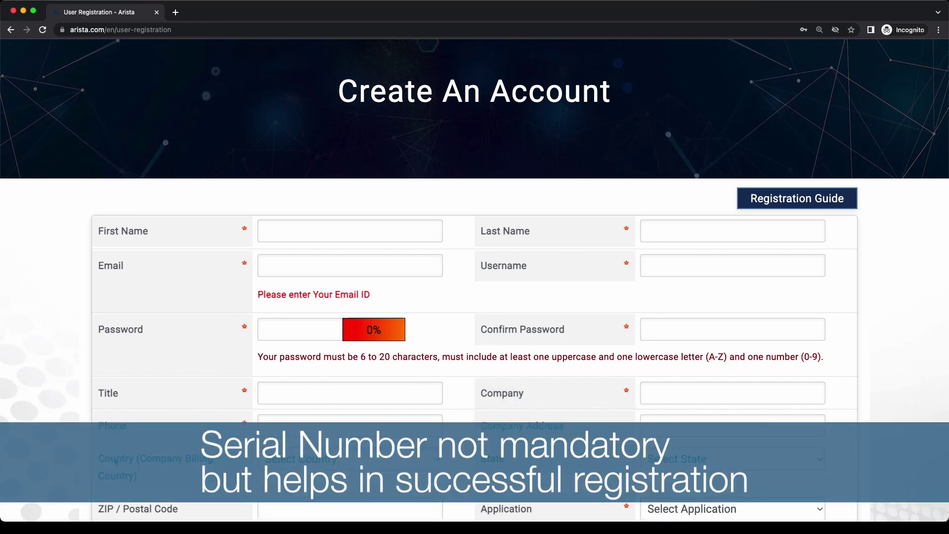
double_click(115, 461)
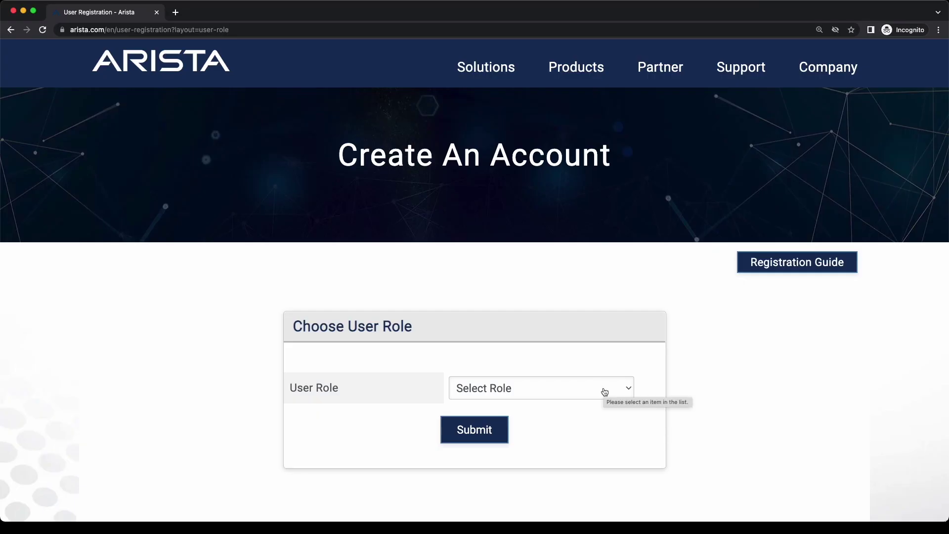
Pick Customer as the user role and submit to create the account.
left_click(604, 392)
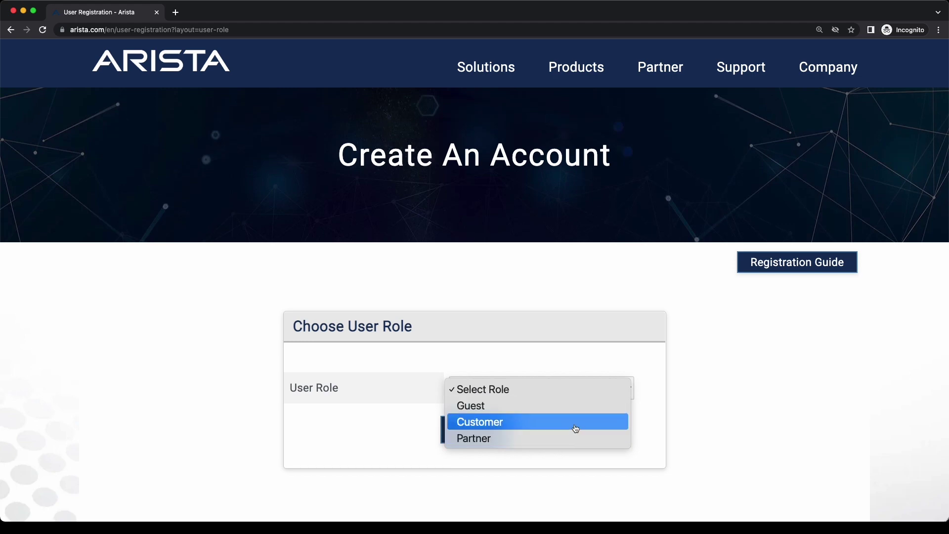
left_click(575, 423)
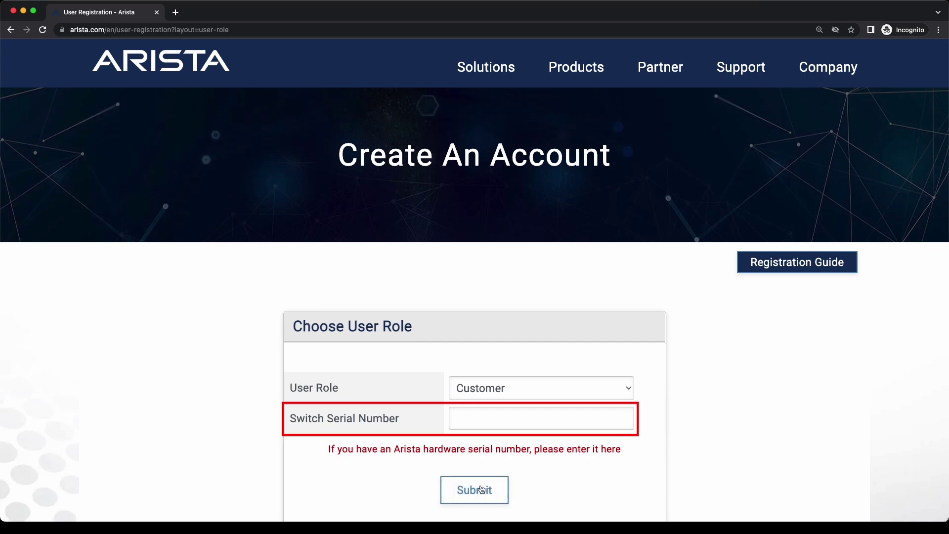
left_click(493, 482)
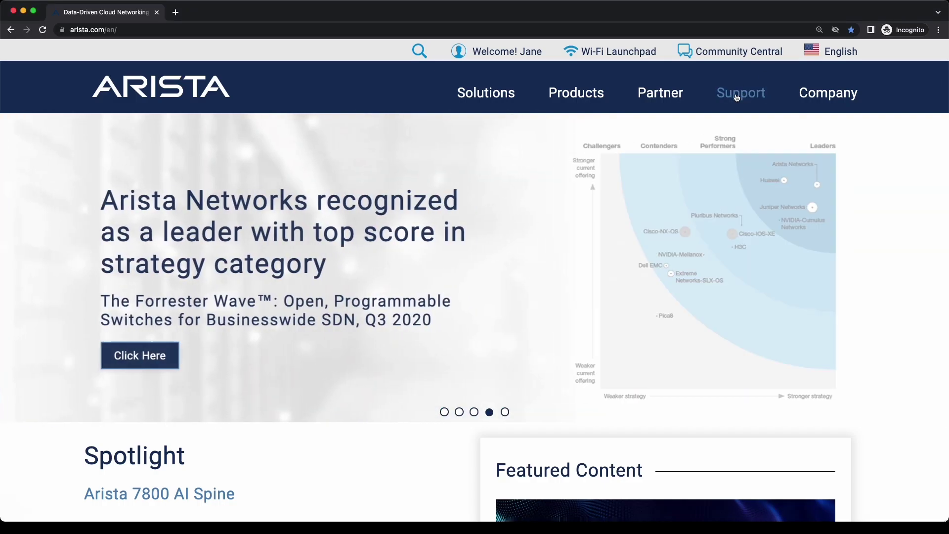
Open Support > Customer Support, preview its A-Care and Support Policies tabs, then return.
mouse_move(732, 94)
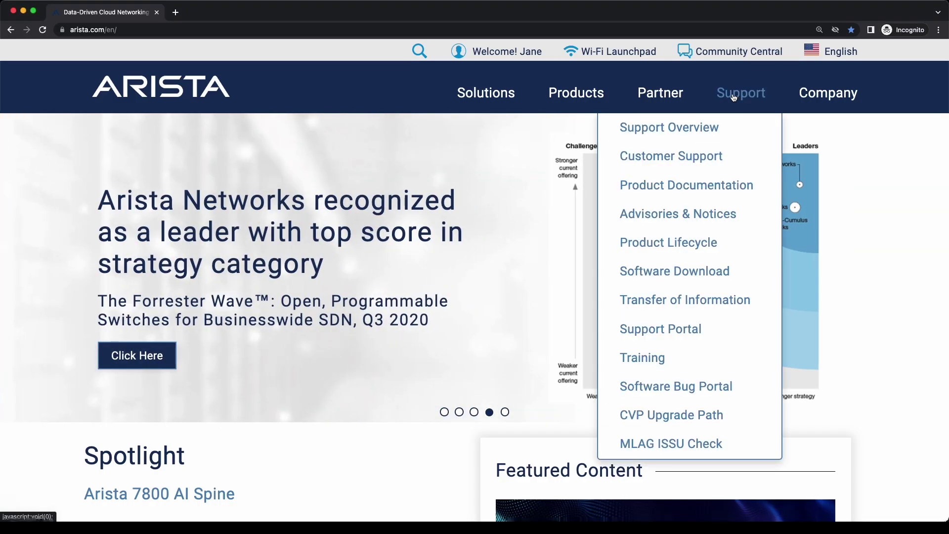
left_click(715, 155)
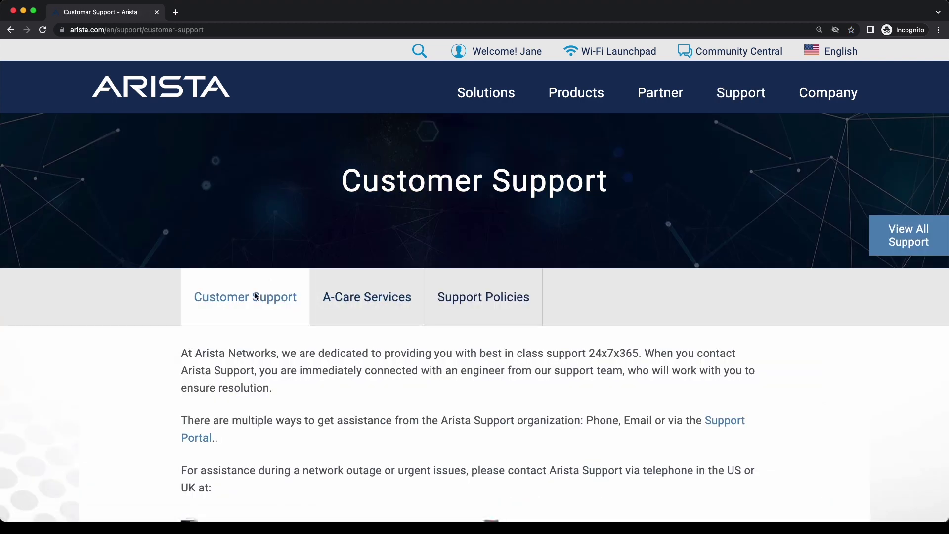
left_click(335, 297)
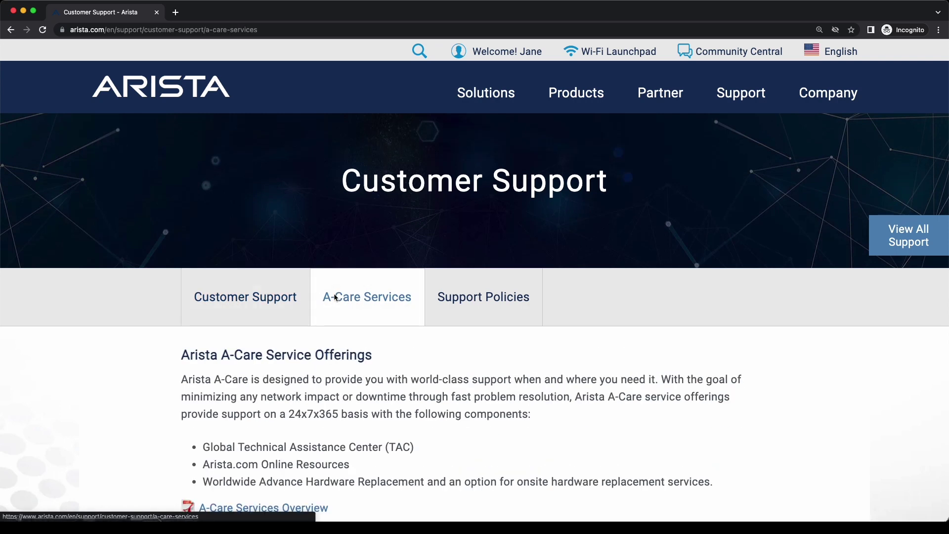
left_click(455, 301)
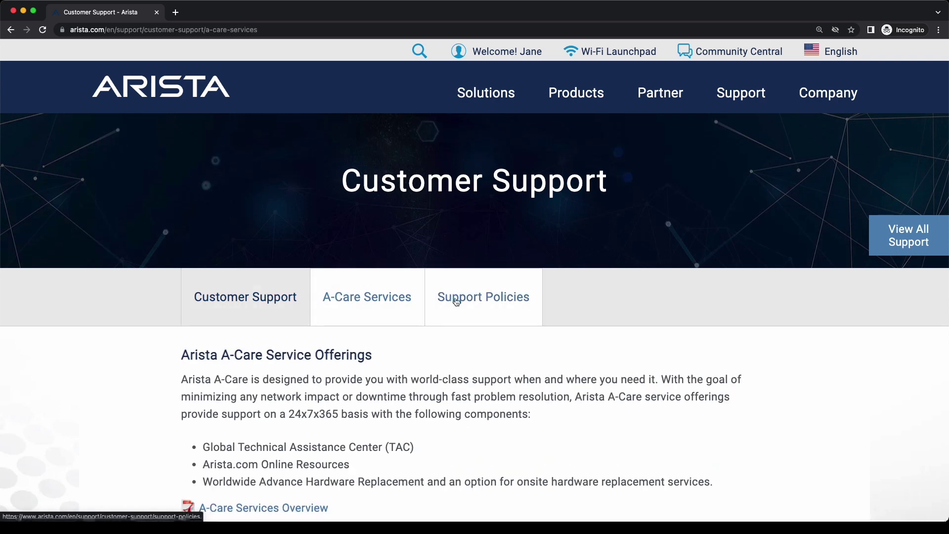
left_click(259, 310)
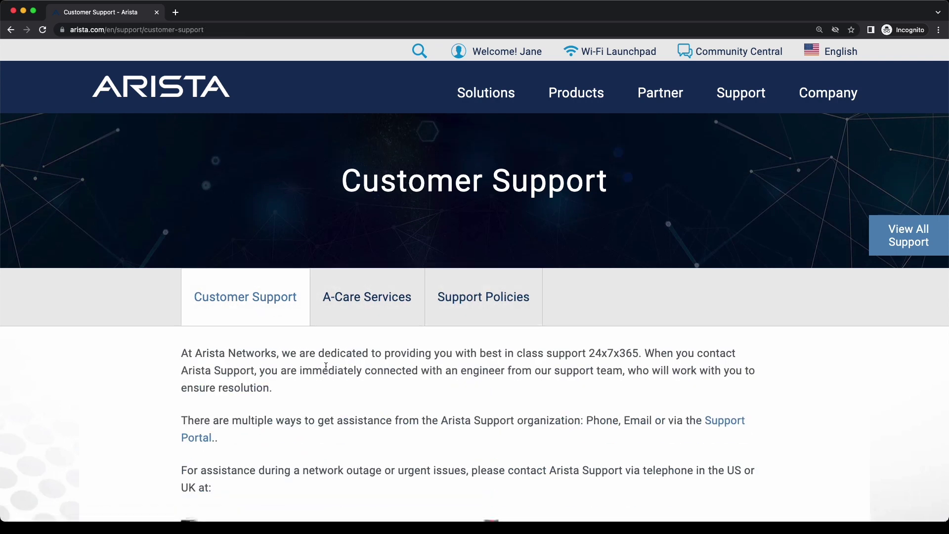
scroll(326, 368, "down", 3)
scroll(323, 367, "down", 2)
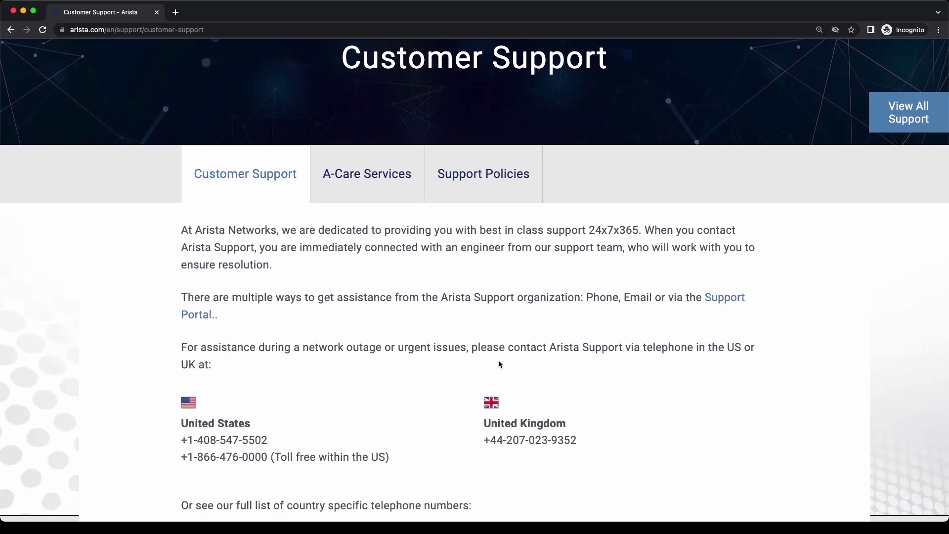
Highlight 'telephone' and 'email to Arista Support' while reading down the Customer Support page.
double_click(652, 349)
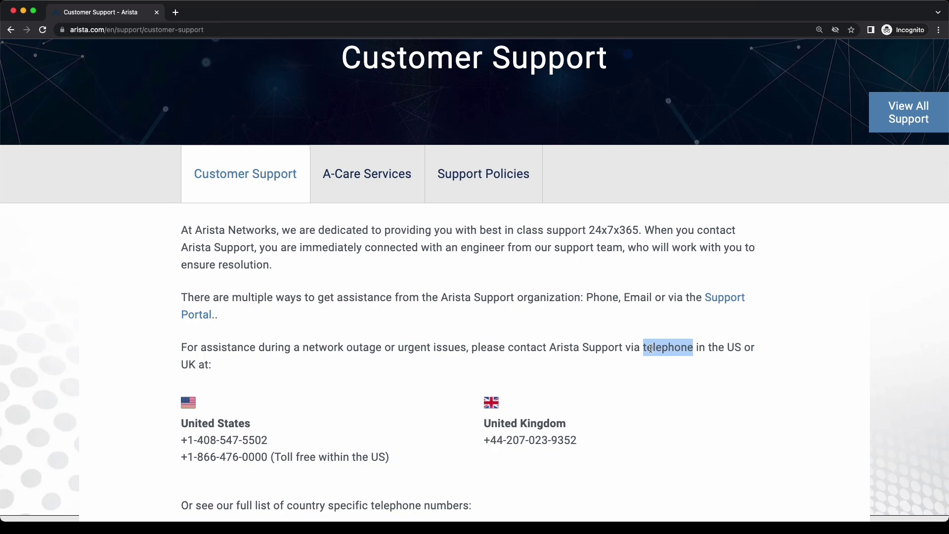
scroll(559, 360, "down", 5)
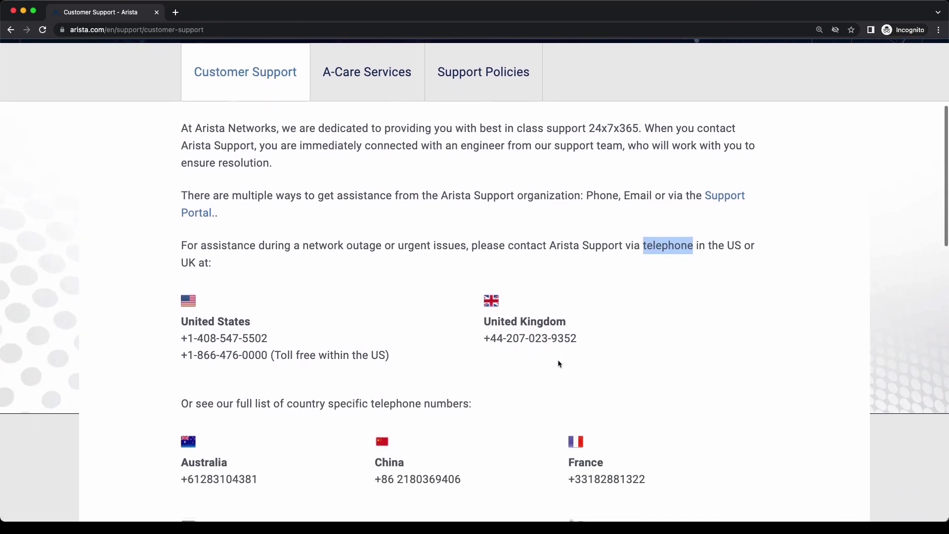
scroll(558, 364, "down", 3)
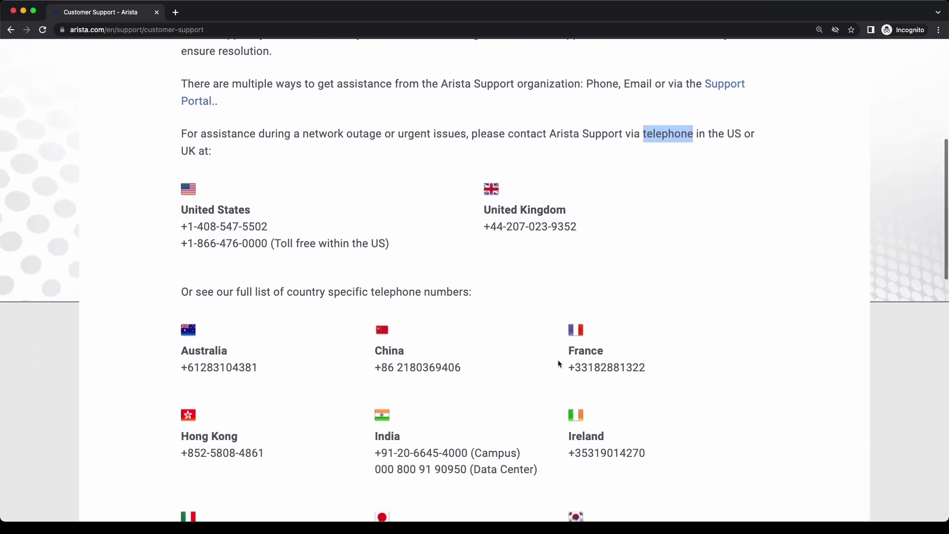
scroll(559, 365, "down", 3)
scroll(558, 364, "down", 5)
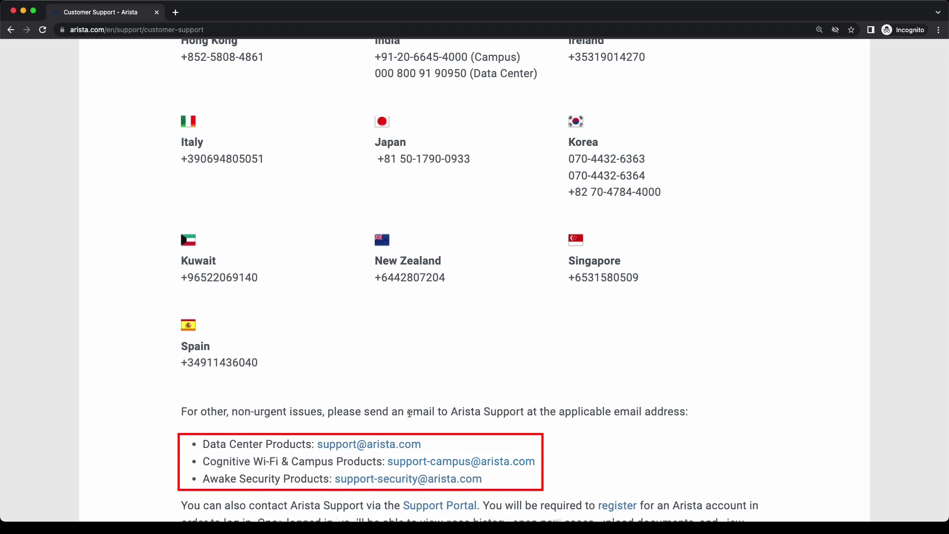
left_click_drag(408, 413, 524, 413)
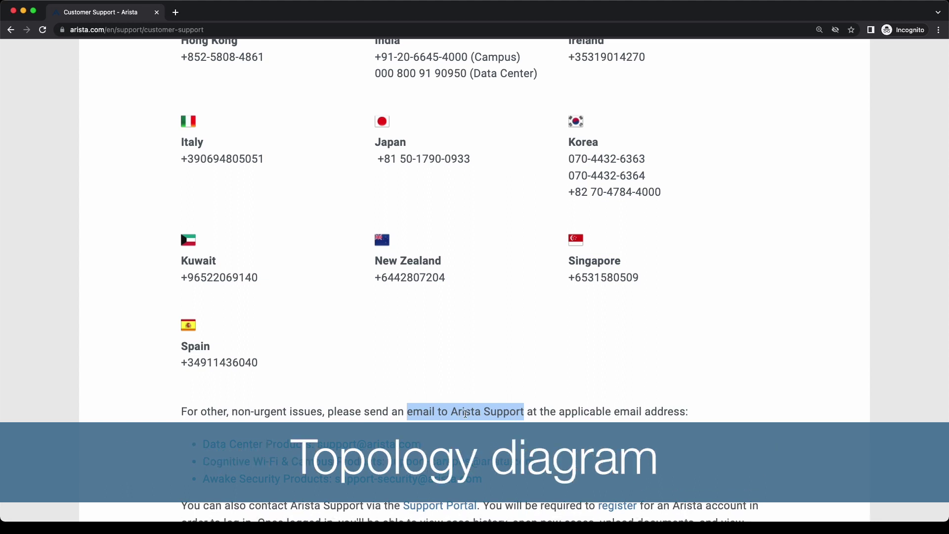
scroll(413, 410, "down", 1)
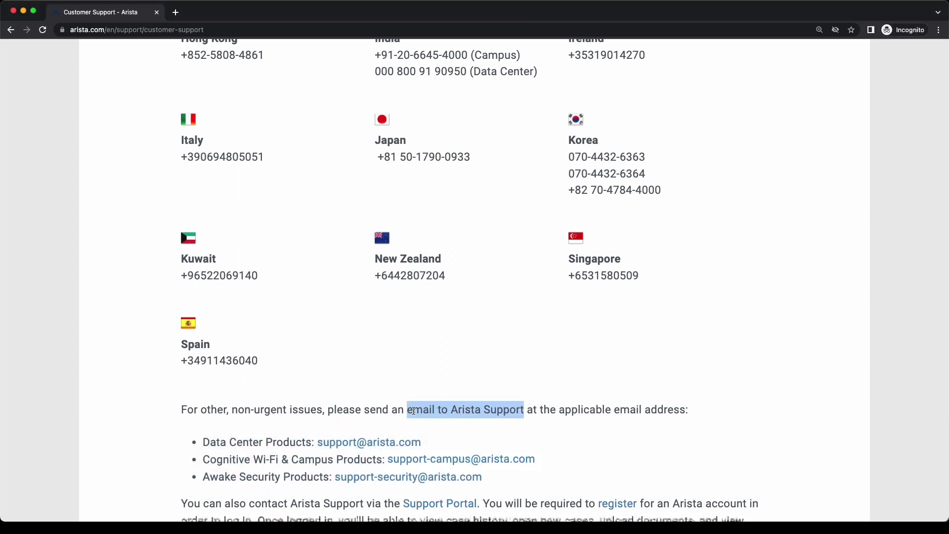
scroll(414, 410, "down", 3)
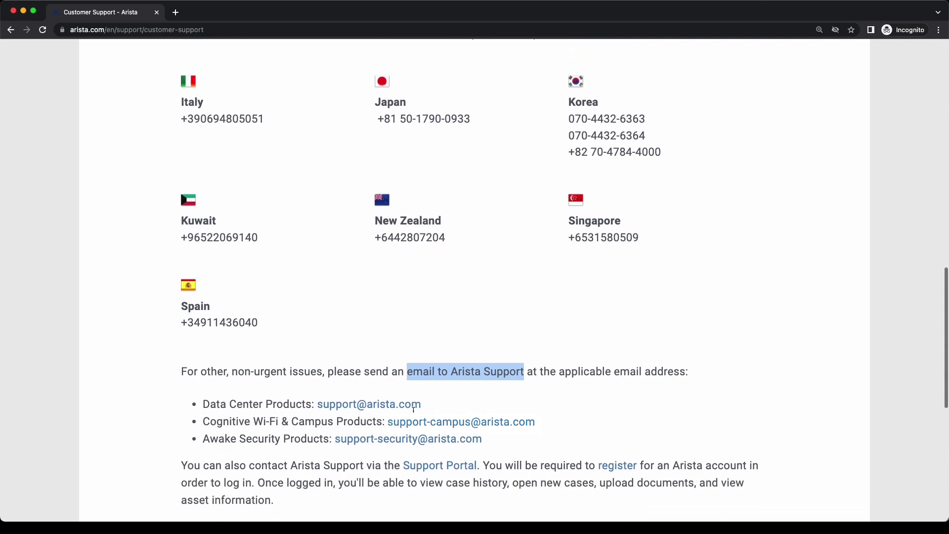
scroll(413, 411, "down", 2)
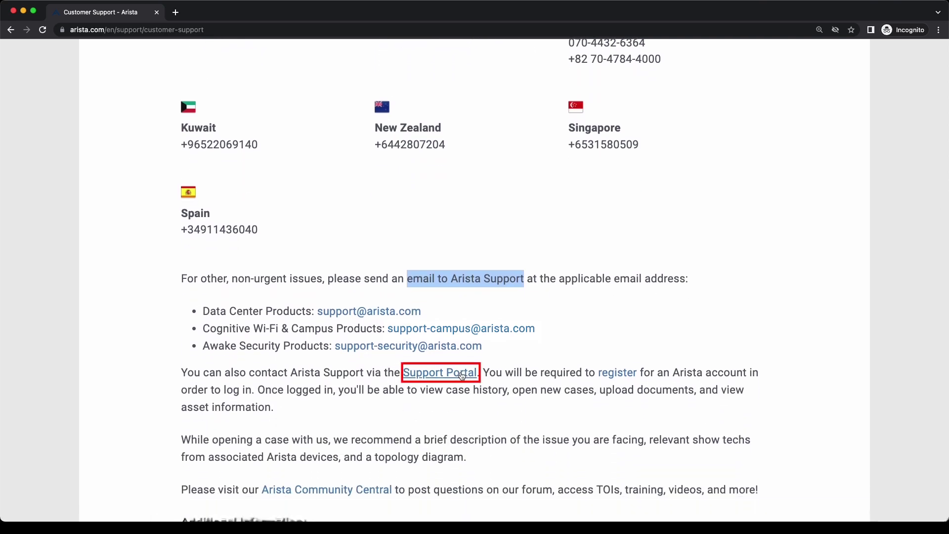
Highlight the Support Portal link text and switch to the Support Policies tab.
left_click_drag(476, 376, 403, 374)
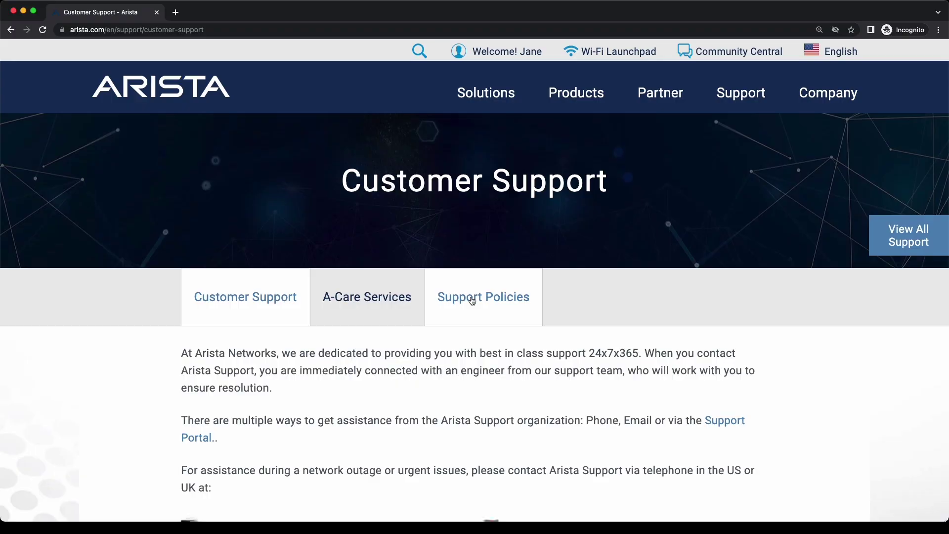
left_click(472, 297)
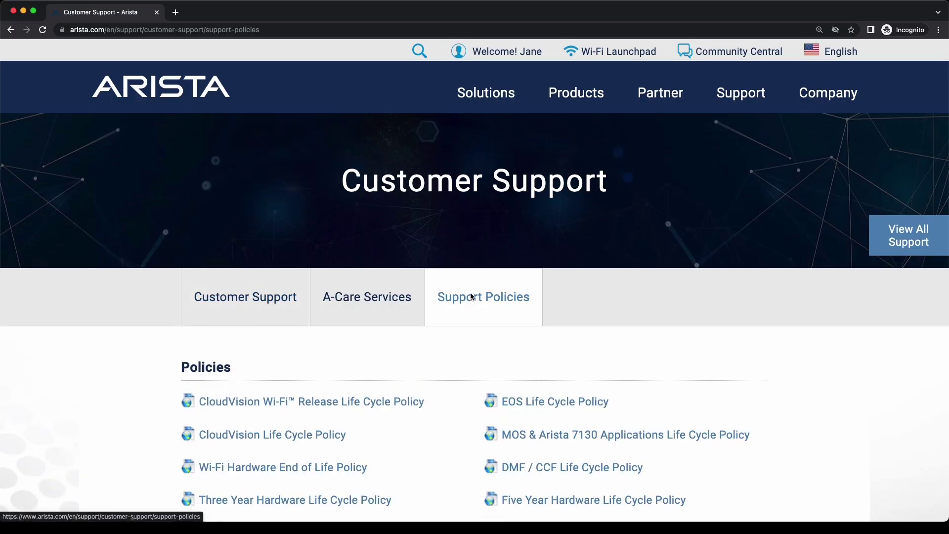
Scroll through the CloudVision, EOS and hardware life cycle policies list.
scroll(474, 297, "down", 2)
scroll(476, 297, "down", 5)
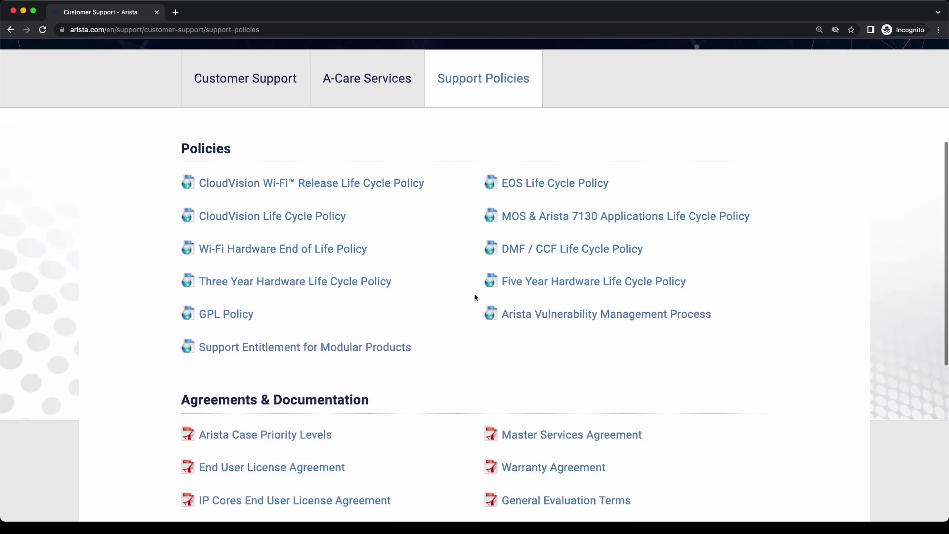
scroll(402, 447, "down", 2)
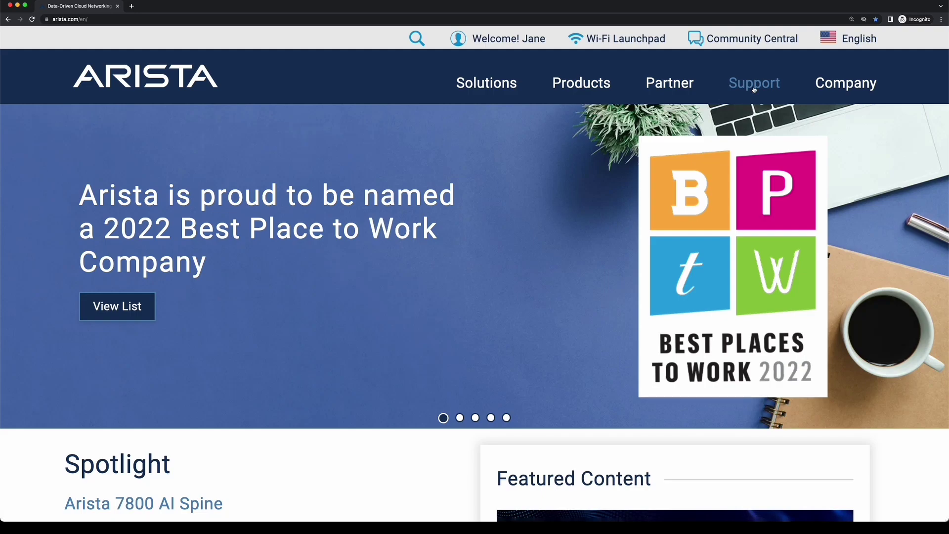
Open Support > Product Documentation and browse its Hardware table and Policies list.
mouse_move(755, 91)
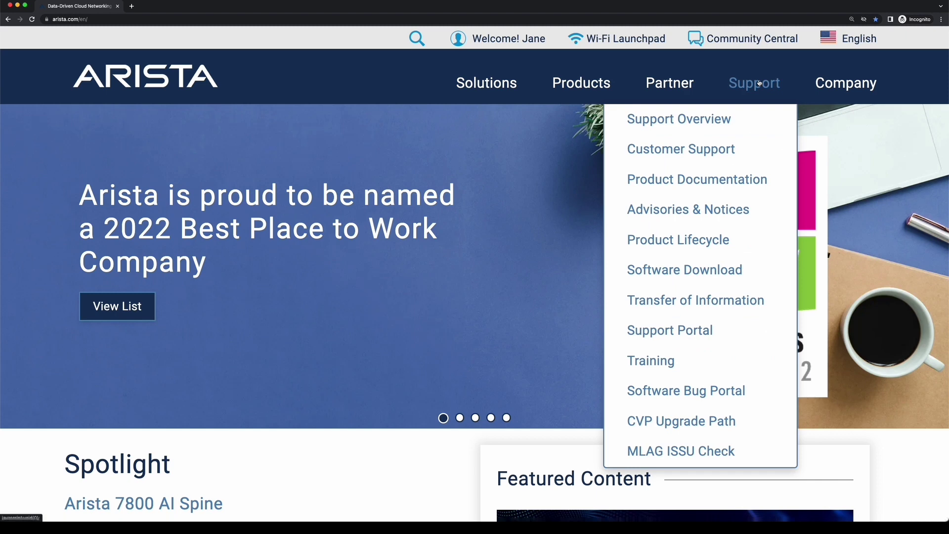
left_click(733, 179)
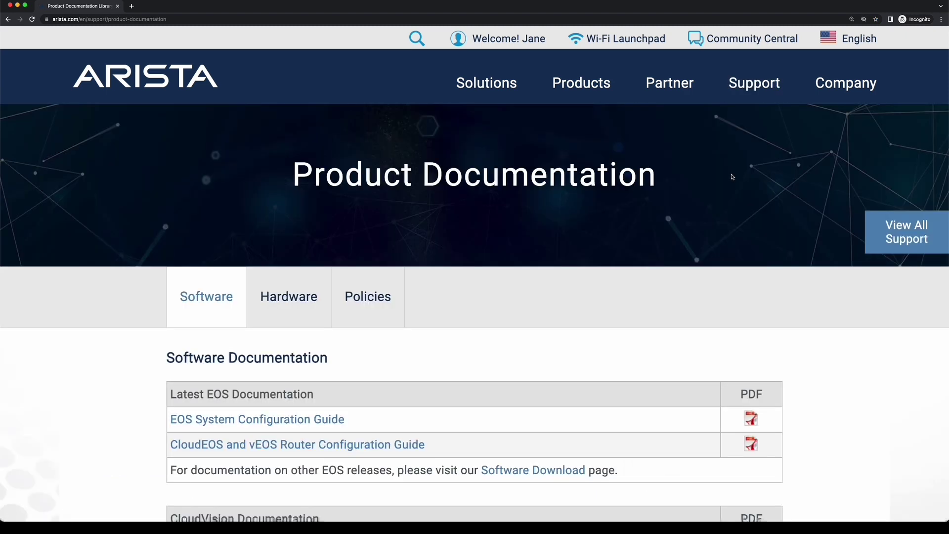
scroll(348, 292, "down", 3)
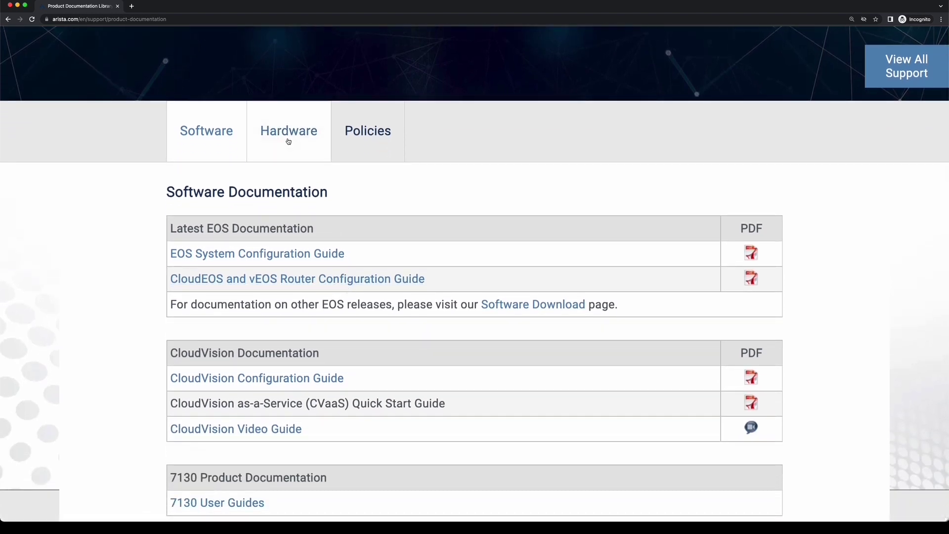
left_click(288, 141)
scroll(333, 277, "down", 2)
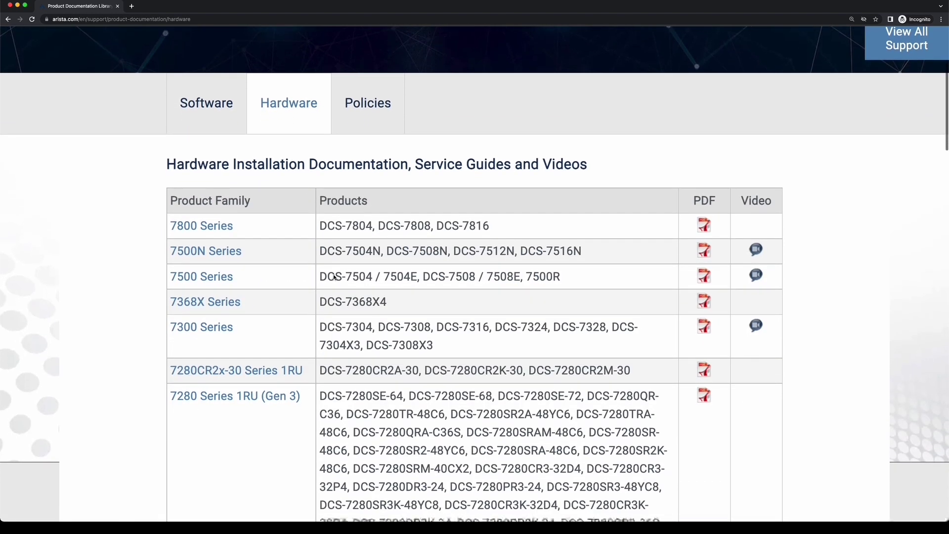
scroll(333, 275, "up", 2)
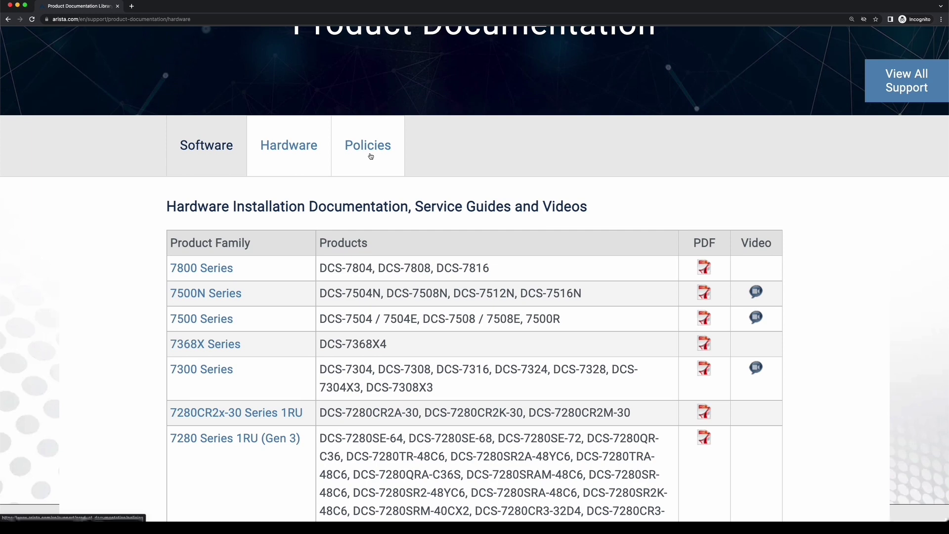
left_click(370, 156)
scroll(403, 301, "down", 3)
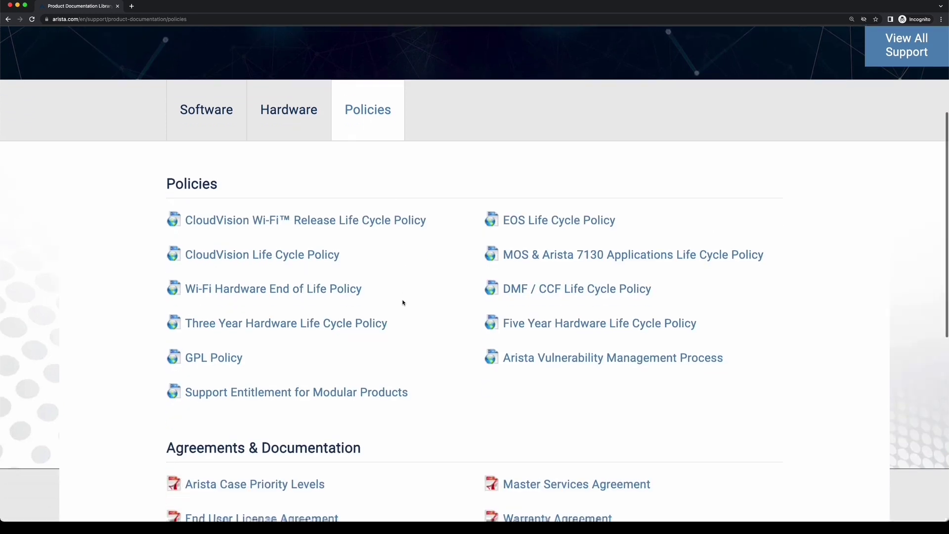
scroll(402, 303, "down", 2)
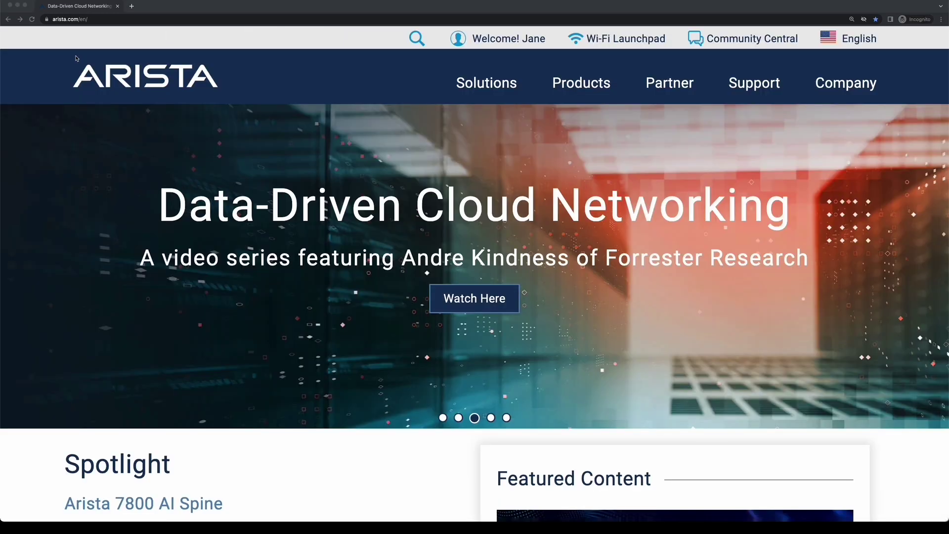
Open Advisories & Notices and view End of Sale, End of Software Support, Field Notice, Security Advisory tabs.
mouse_move(754, 82)
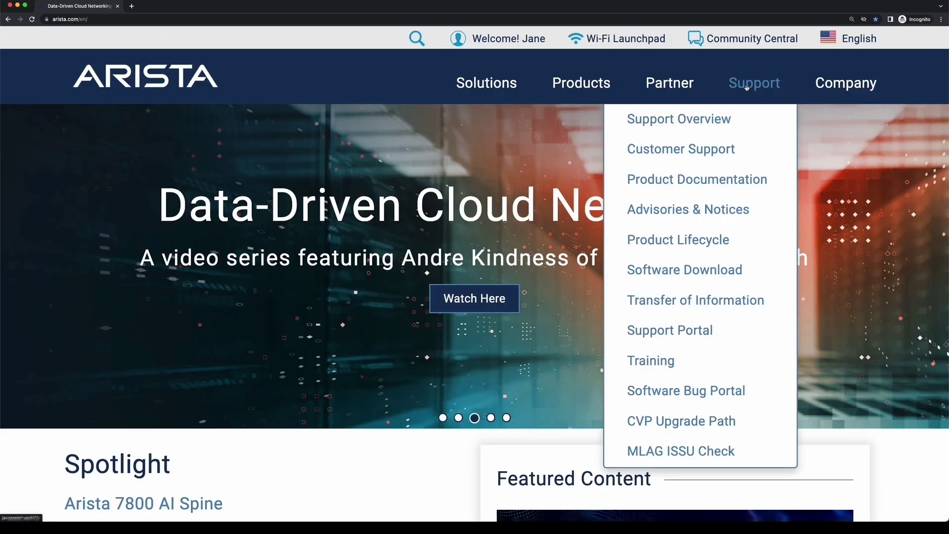
left_click(726, 207)
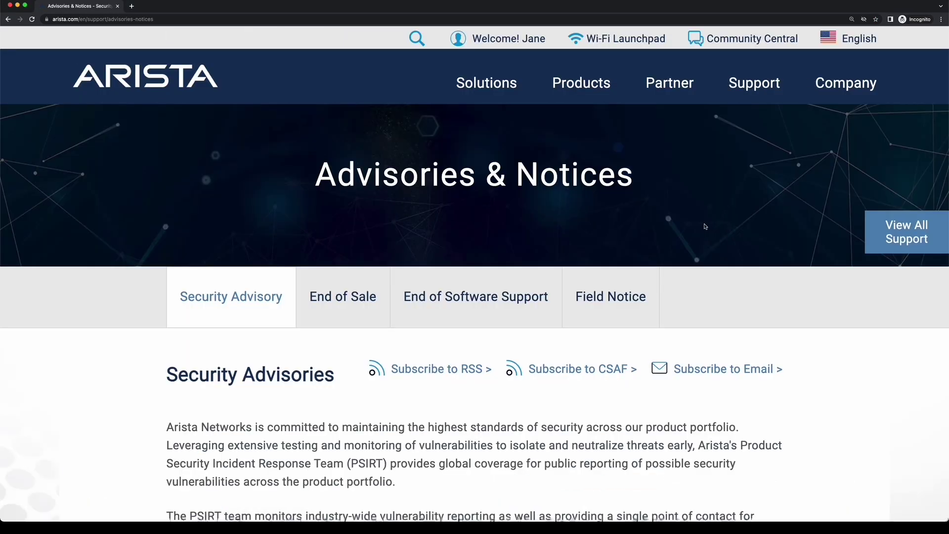
scroll(726, 204, "down", 15)
scroll(704, 224, "up", 15)
left_click(357, 296)
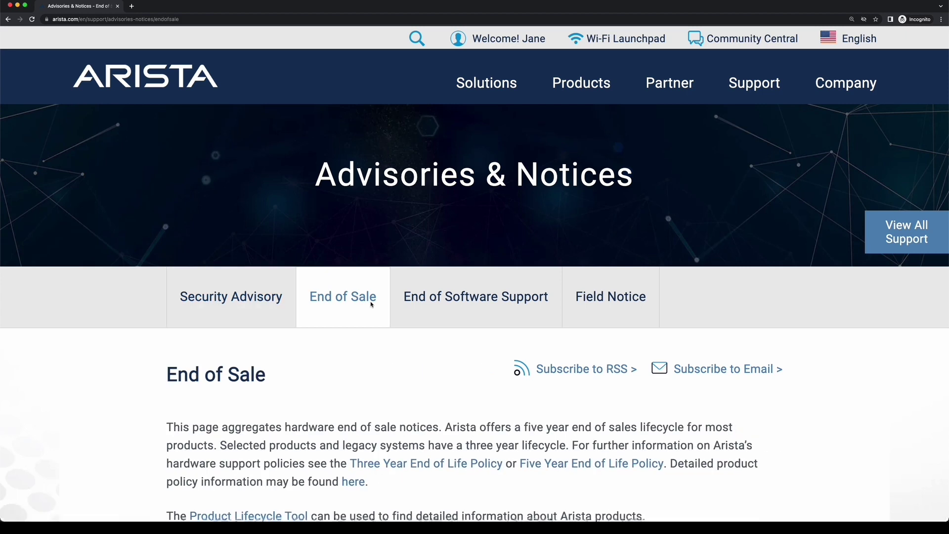
left_click(470, 298)
left_click(584, 306)
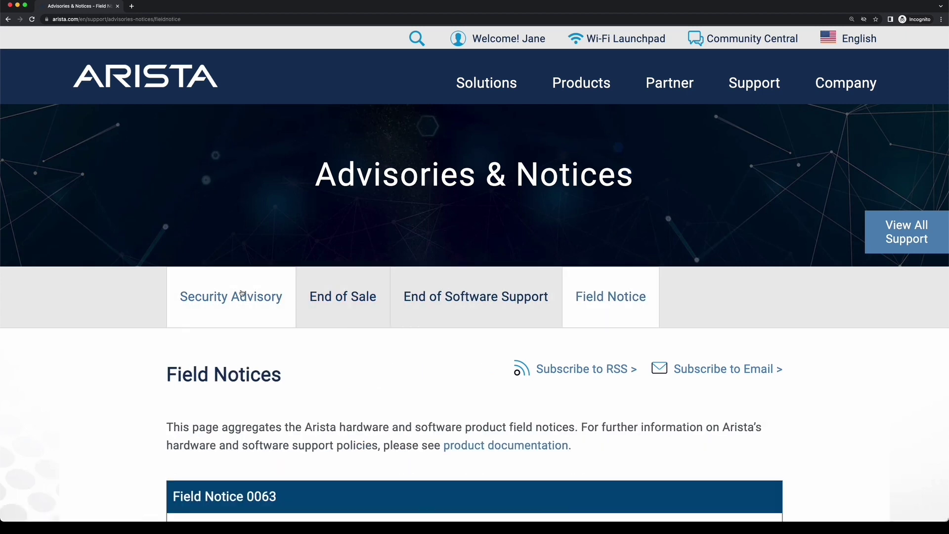
left_click(225, 298)
scroll(225, 296, "down", 1)
scroll(222, 299, "down", 1)
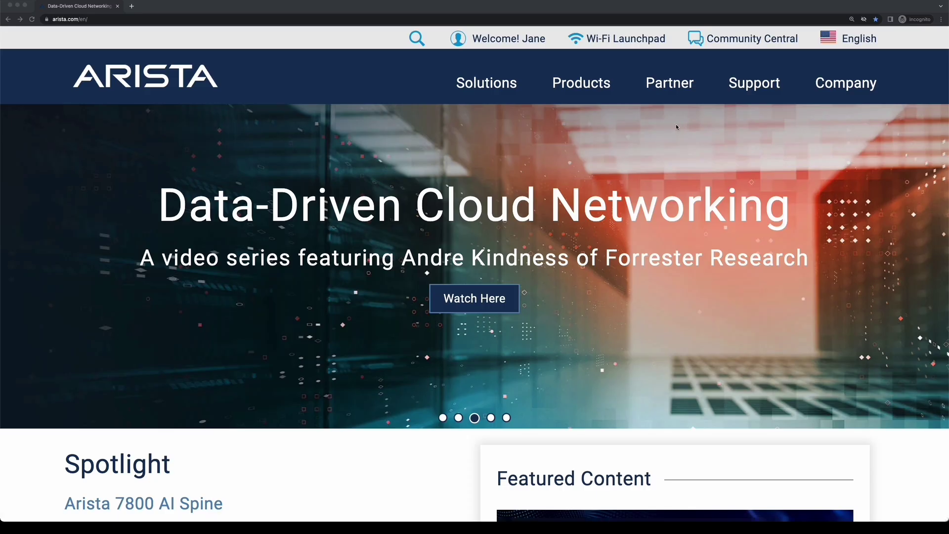
Go to the Software Download page from the Support menu.
left_click(749, 89)
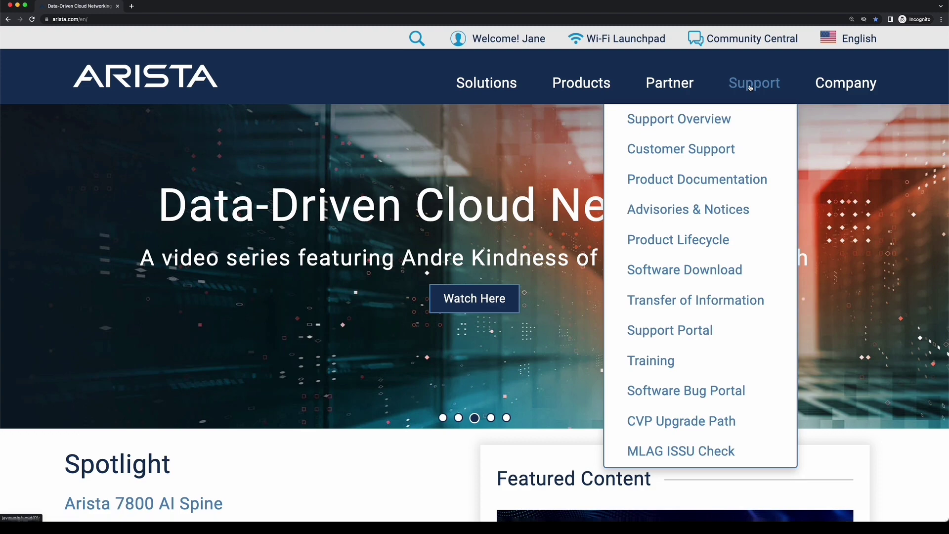
left_click(698, 268)
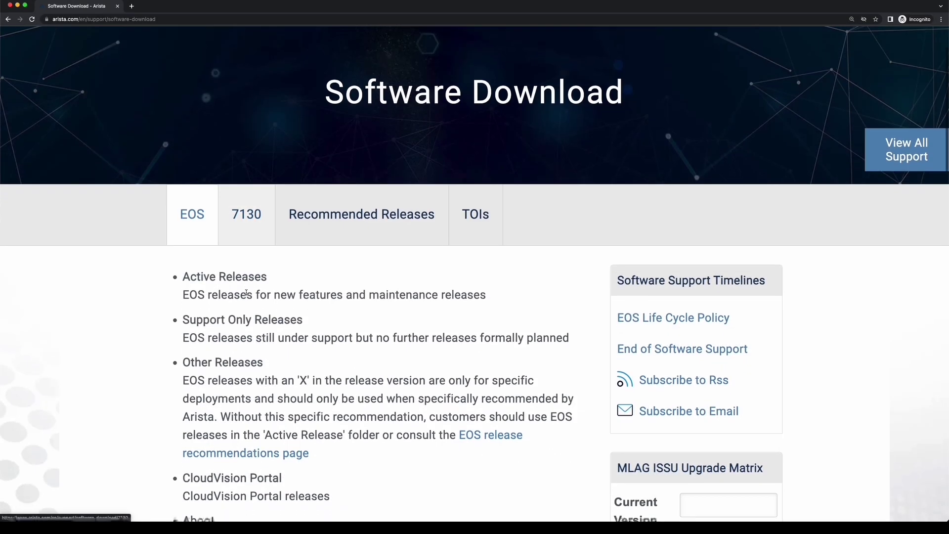
Expand the EOS folder and its Active Releases to list EOS versions 4.28 through 4.23.
scroll(246, 293, "down", 4)
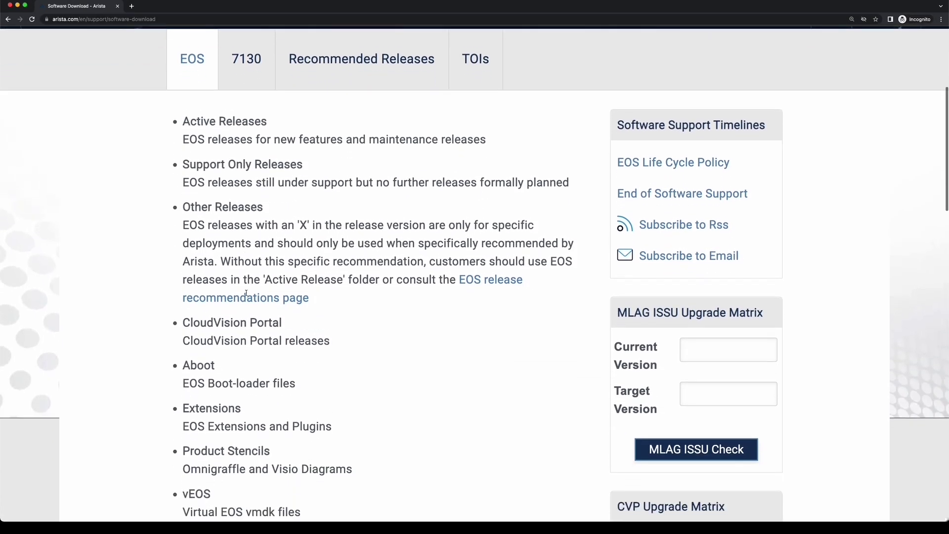
scroll(247, 293, "down", 6)
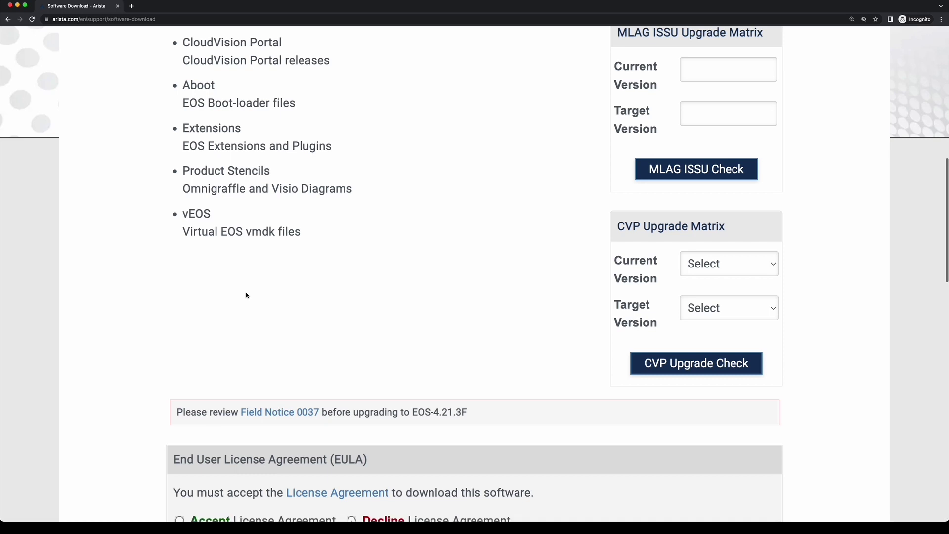
scroll(247, 295, "down", 4)
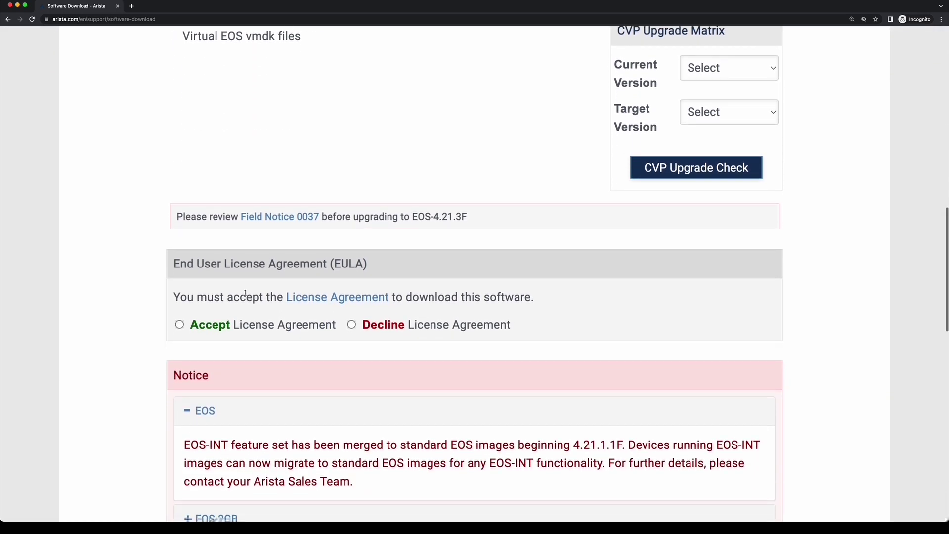
scroll(245, 293, "down", 3)
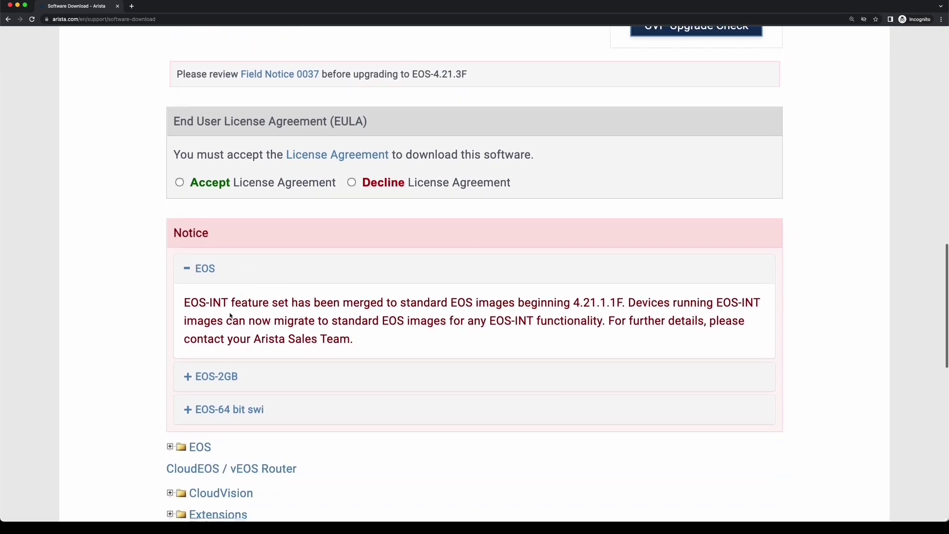
scroll(238, 299, "down", 2)
left_click(171, 353)
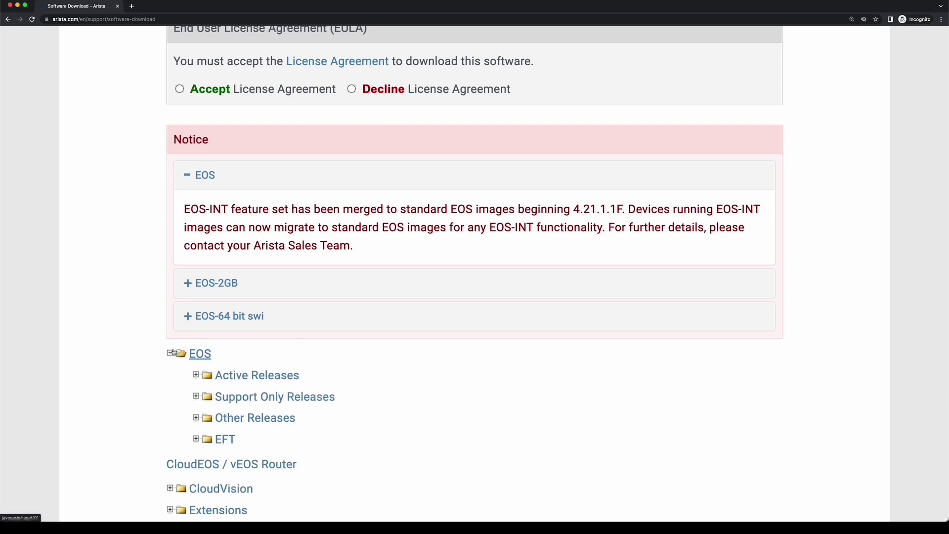
left_click(196, 375)
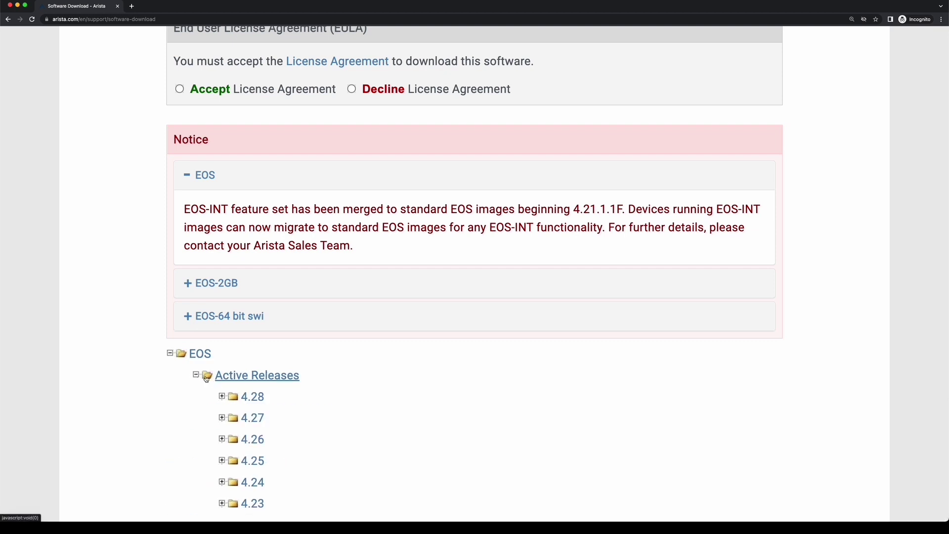
scroll(220, 386, "down", 1)
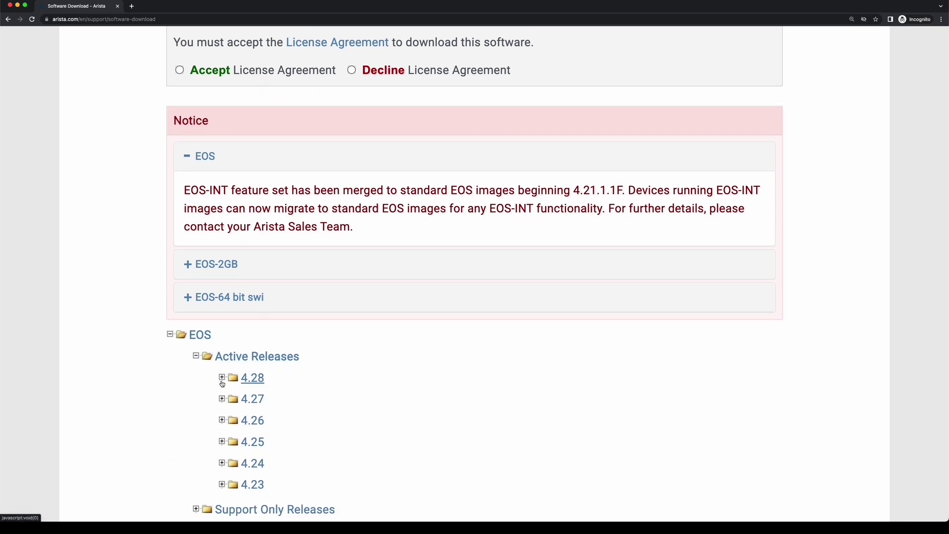
scroll(241, 389, "up", 10)
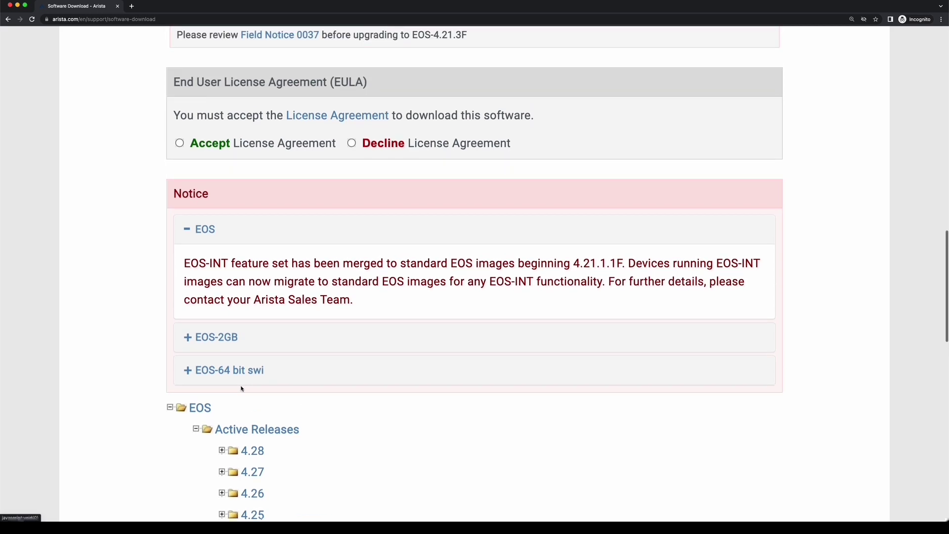
scroll(241, 389, "up", 10)
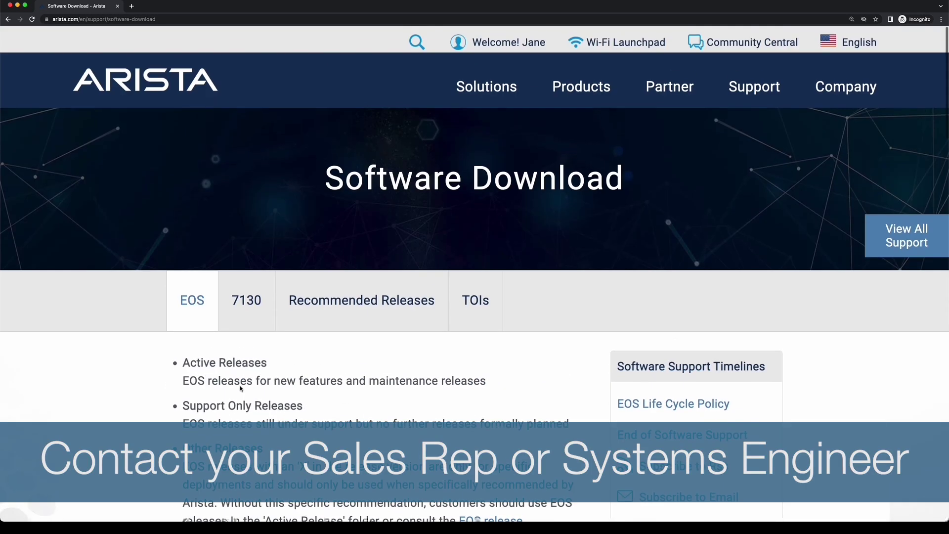
Look over the Recommended Releases section, then bring up the Arista Community Central welcome page.
left_click(362, 297)
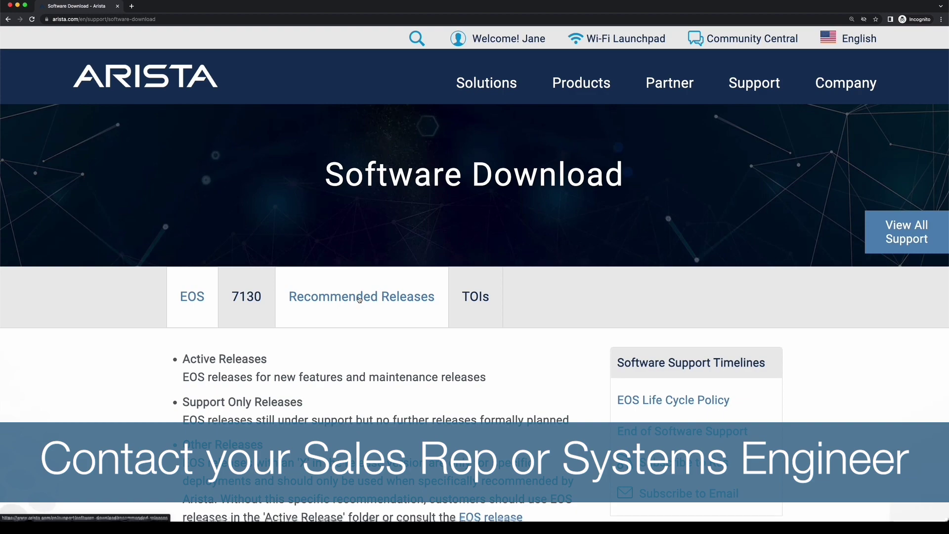
scroll(346, 377, "down", 4)
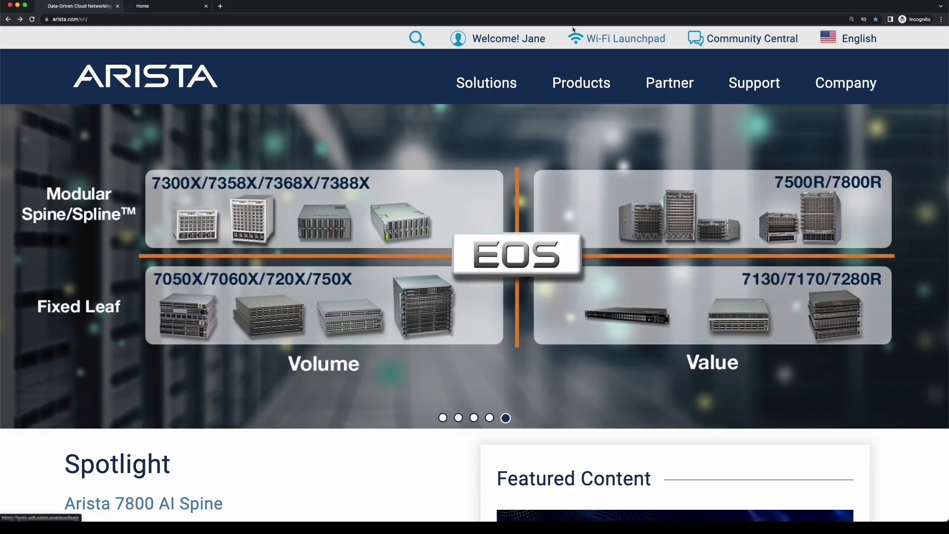
left_click(163, 7)
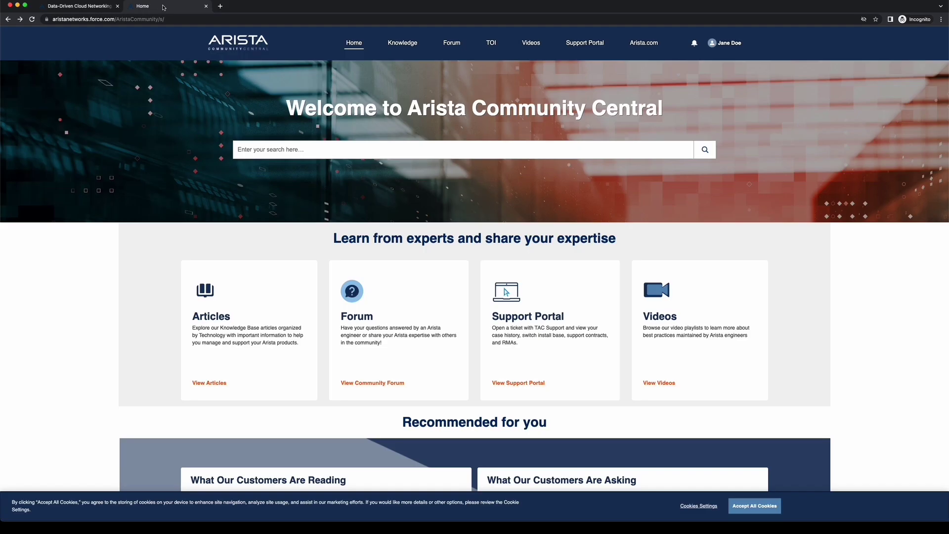